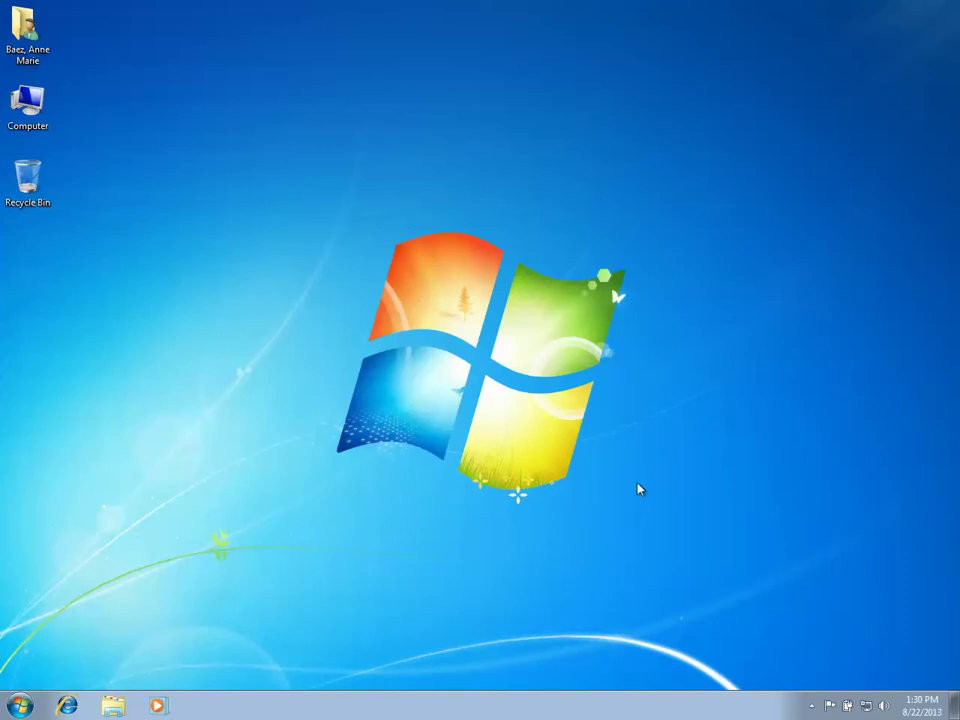
Go to techrequest.ocps.net in Internet Explorer and open the template.xsn form for submitting a new request
click(68, 707)
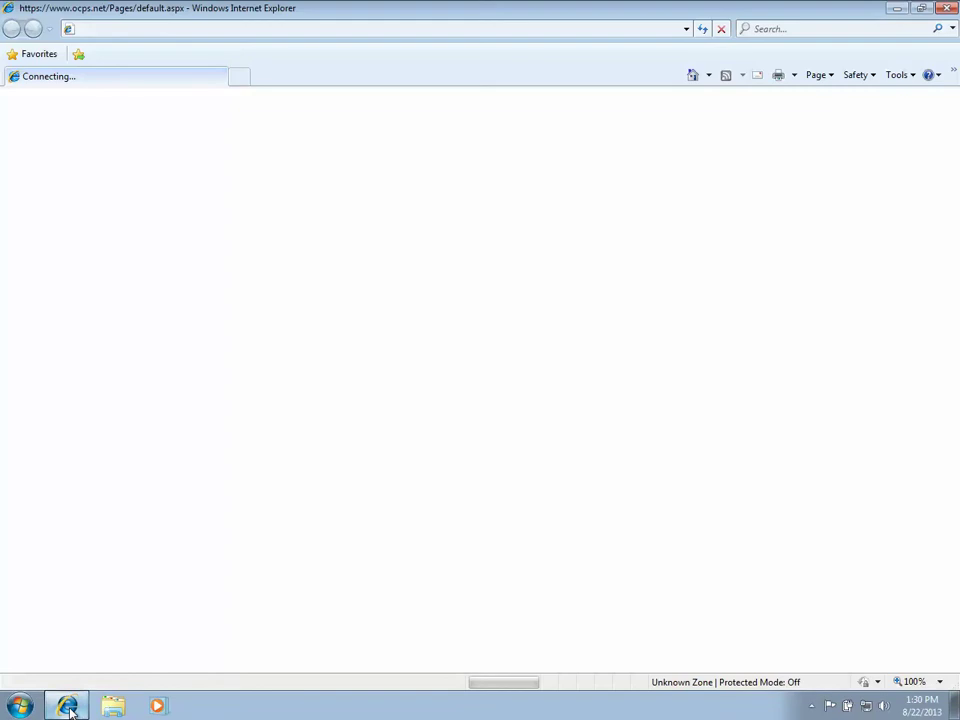
click(222, 30)
text(tec)
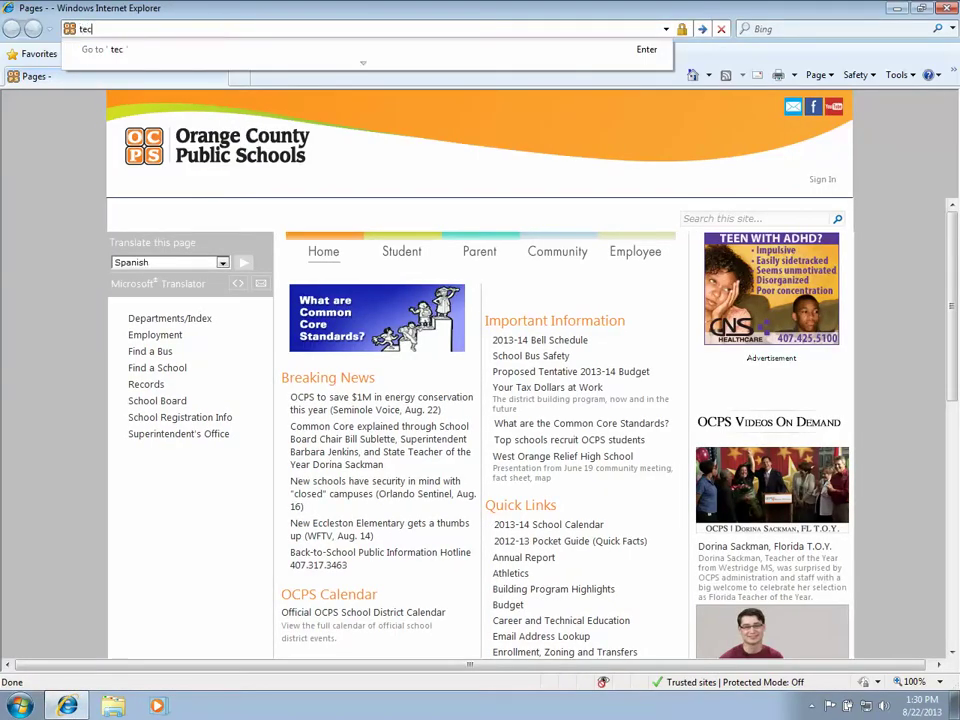
text(hrequest.)
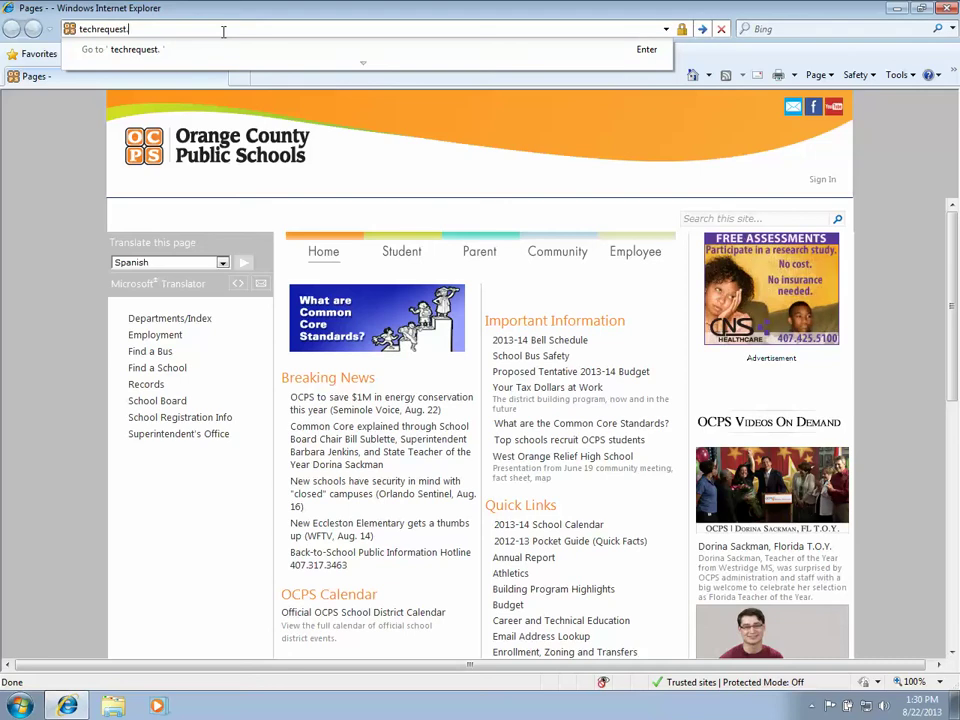
text(ocps.net/sites/T)
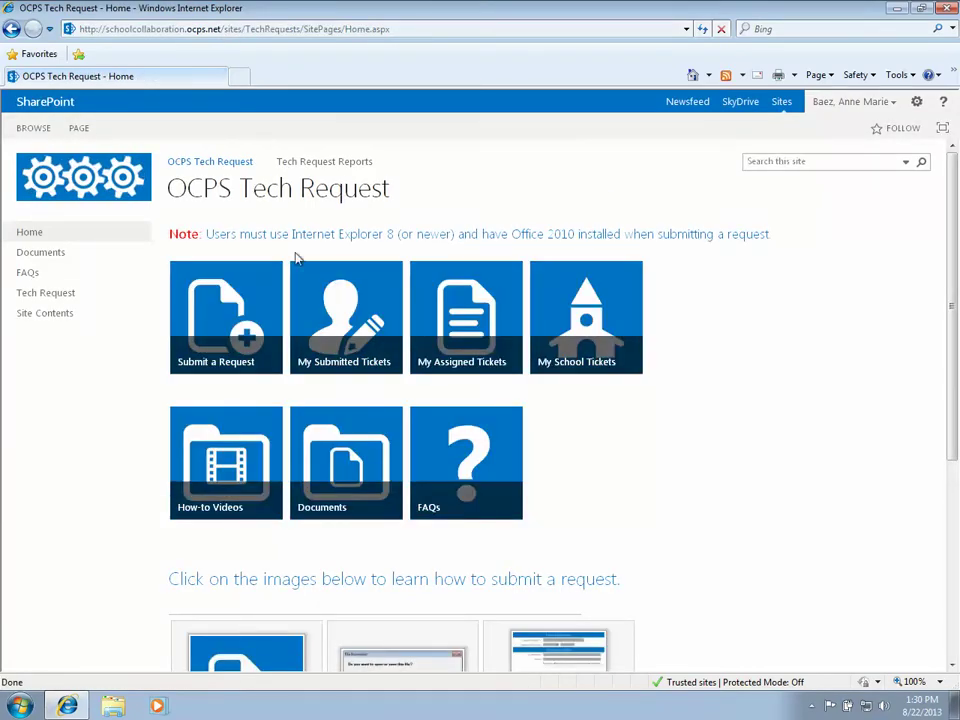
click(218, 333)
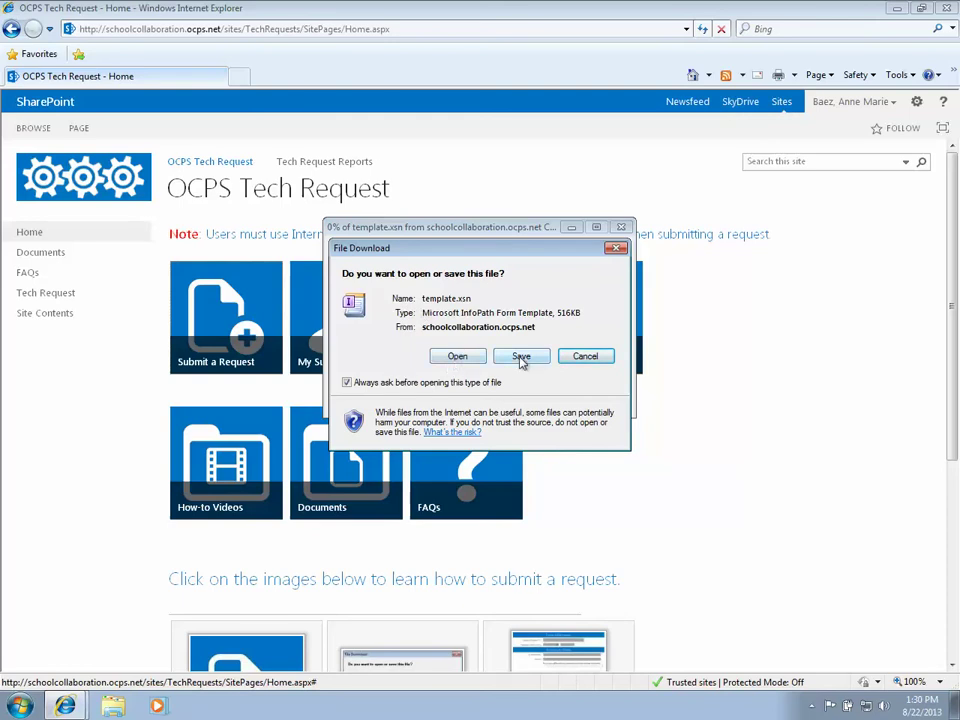
click(455, 357)
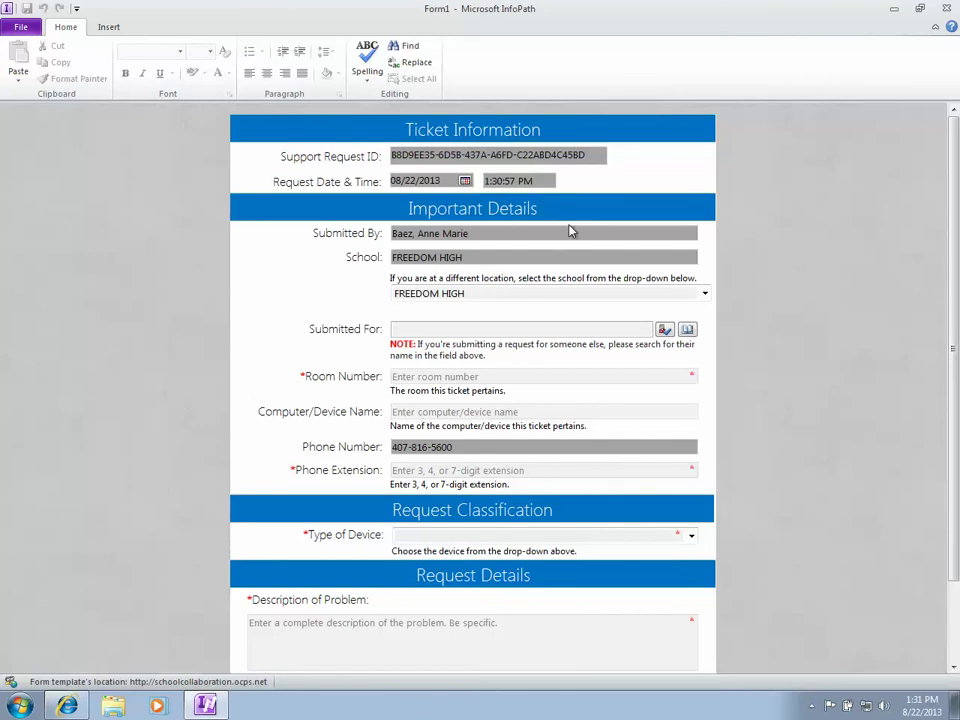
Check the prefilled school in the Important Details section and view the list of alternative schools
click(460, 248)
drag(474, 259, 420, 257)
click(456, 253)
click(487, 205)
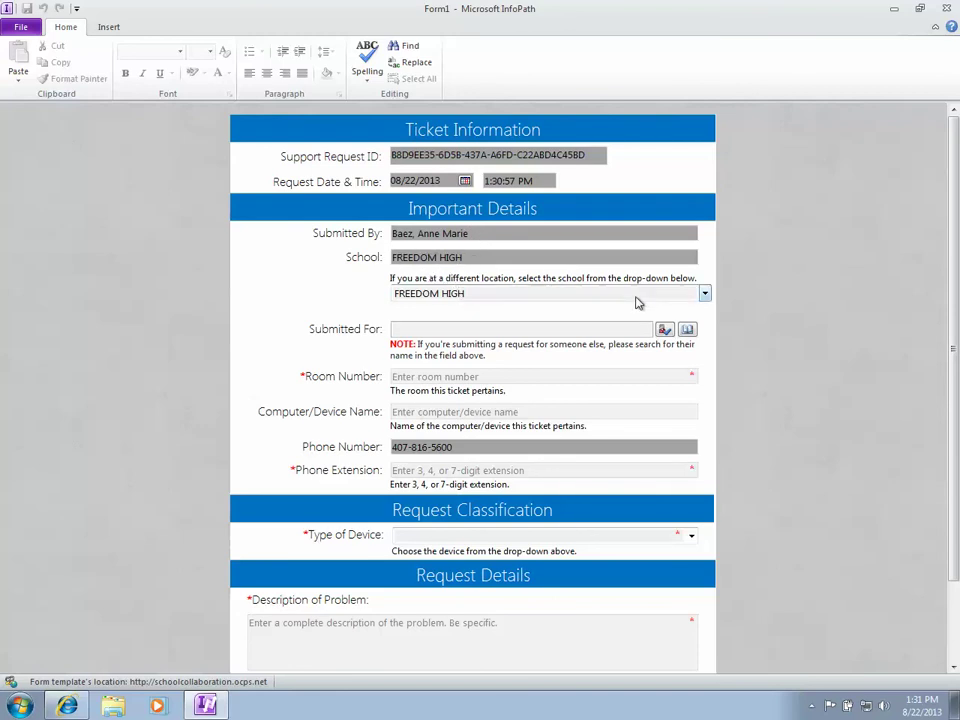
click(704, 294)
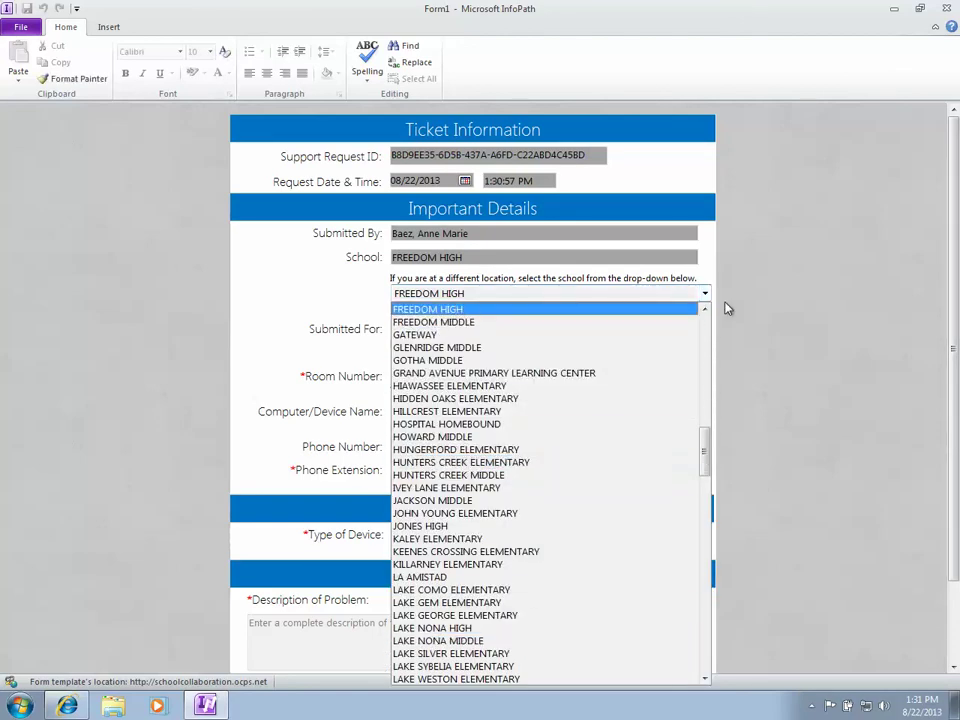
click(827, 291)
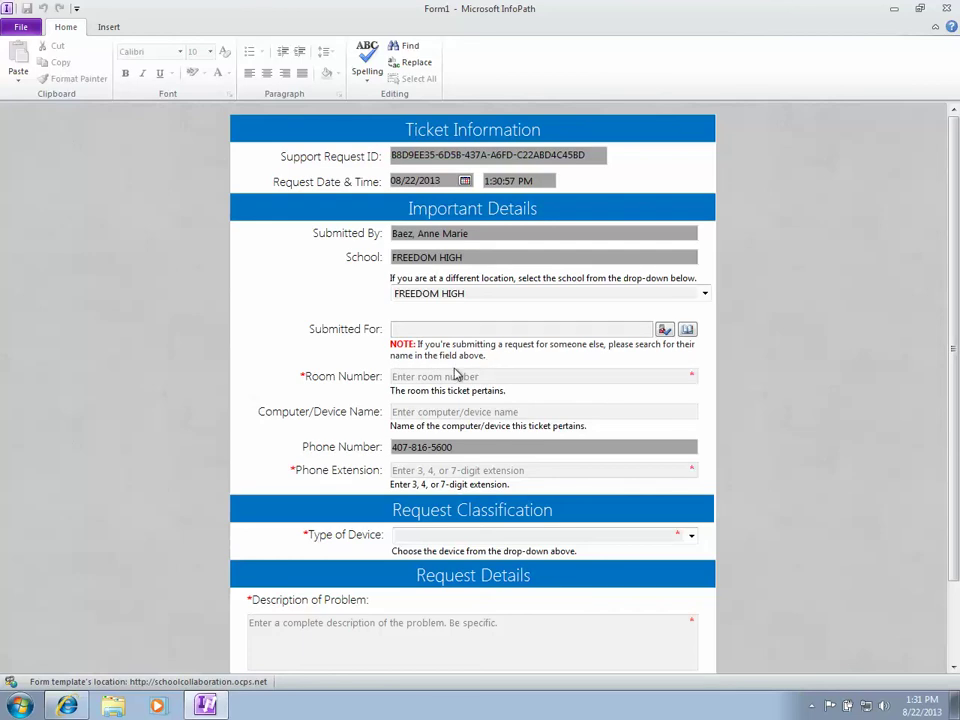
Set the request's room number to 789 and its computer/device name to "My office computer"
click(414, 376)
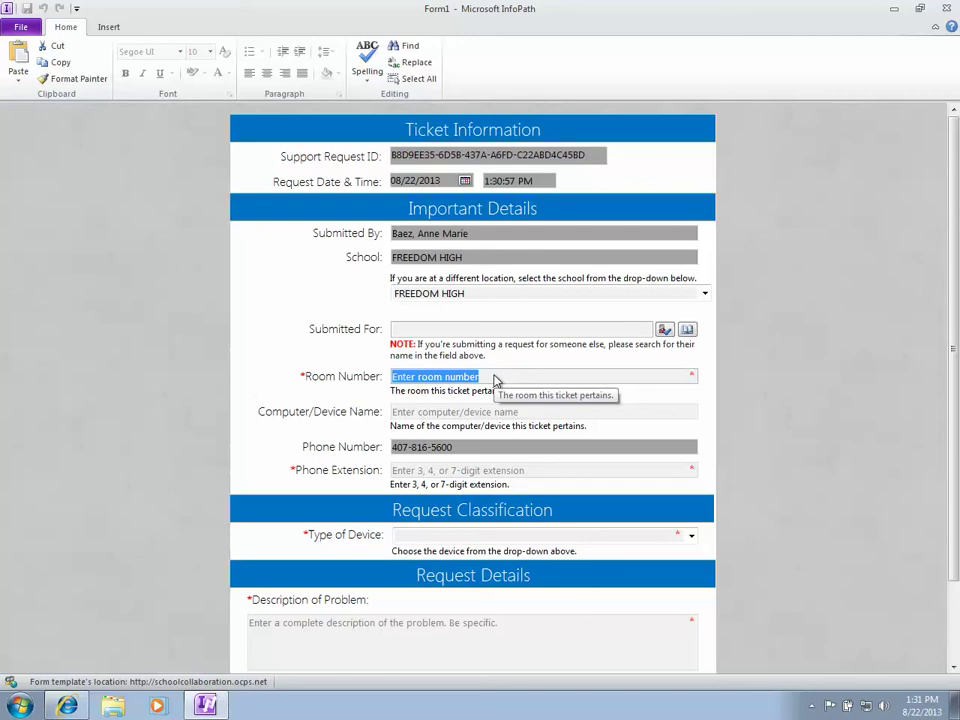
text(789)
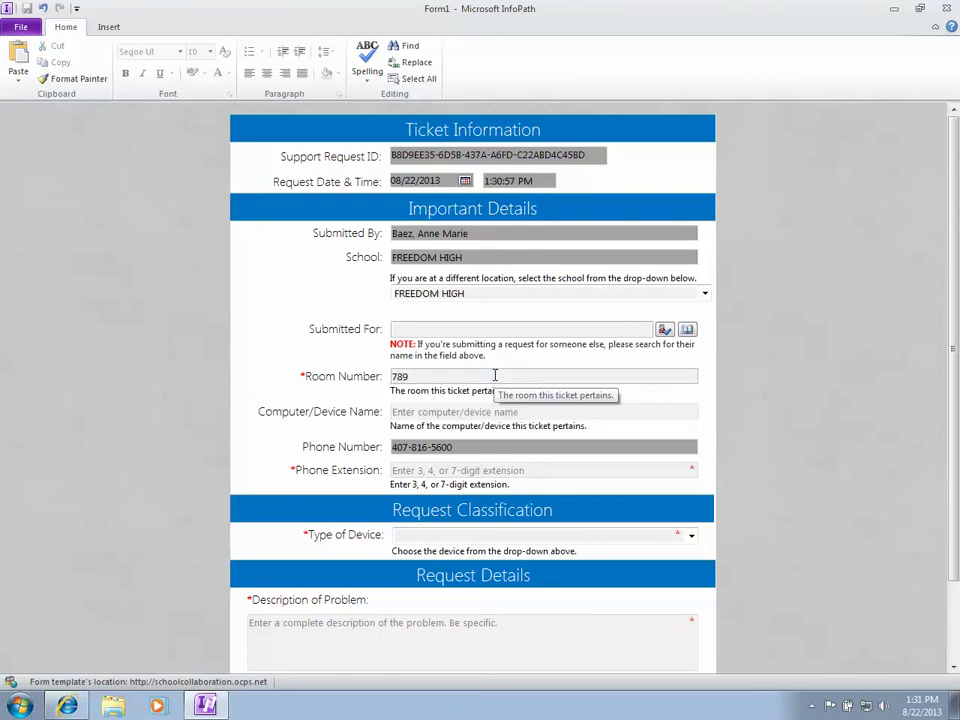
click(450, 413)
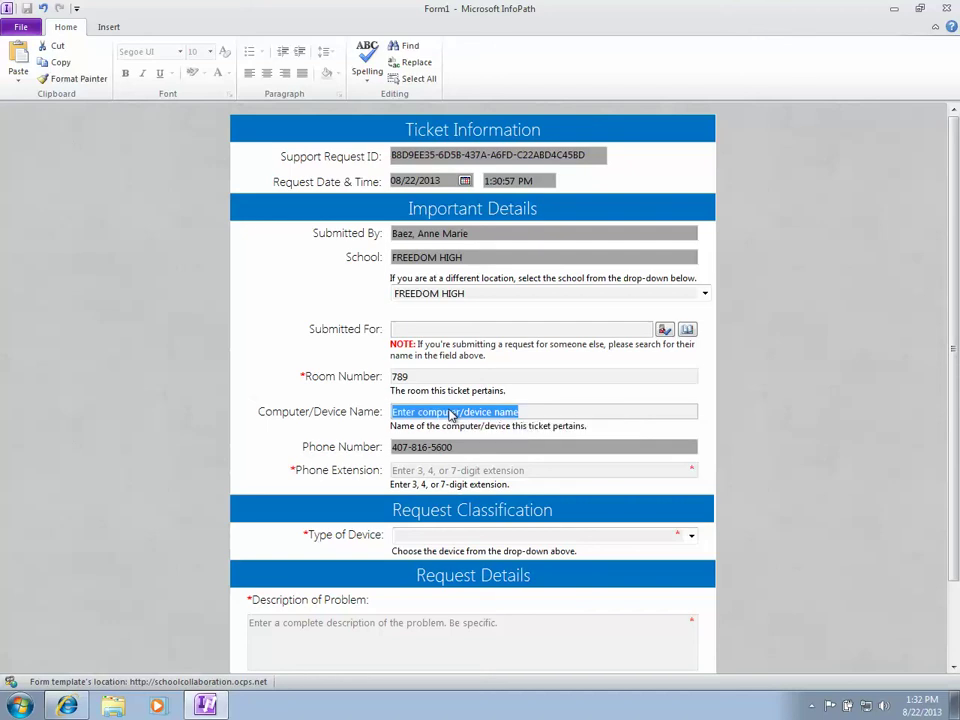
text(My)
key(Down)
key(Return)
key(Tab)
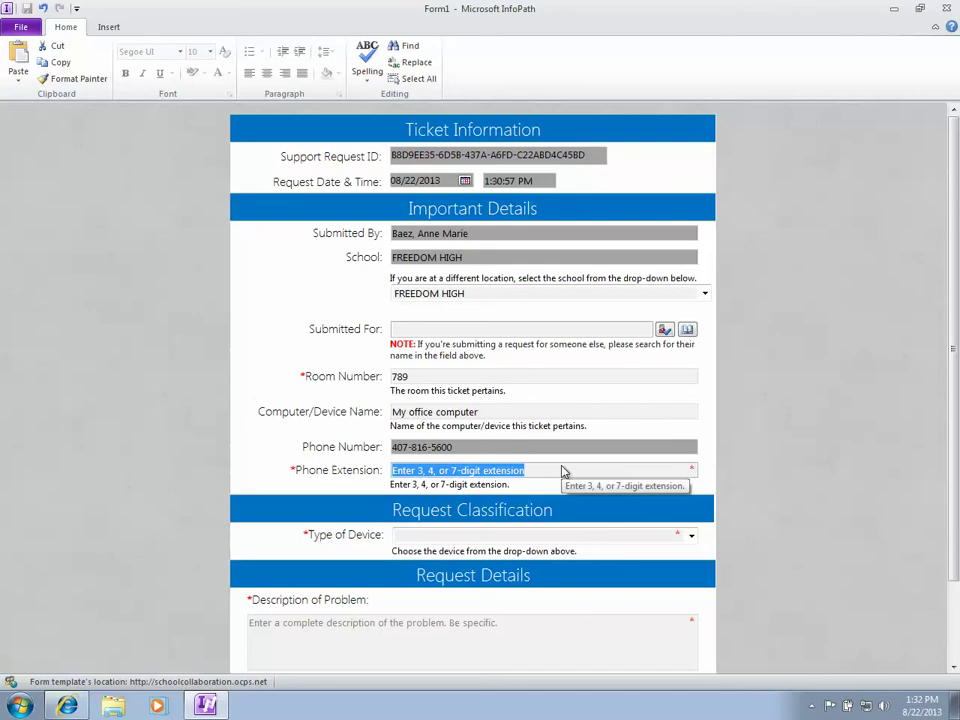
Fill in the phone extension and choose Computer as the type of device
text(123)
key(Tab)
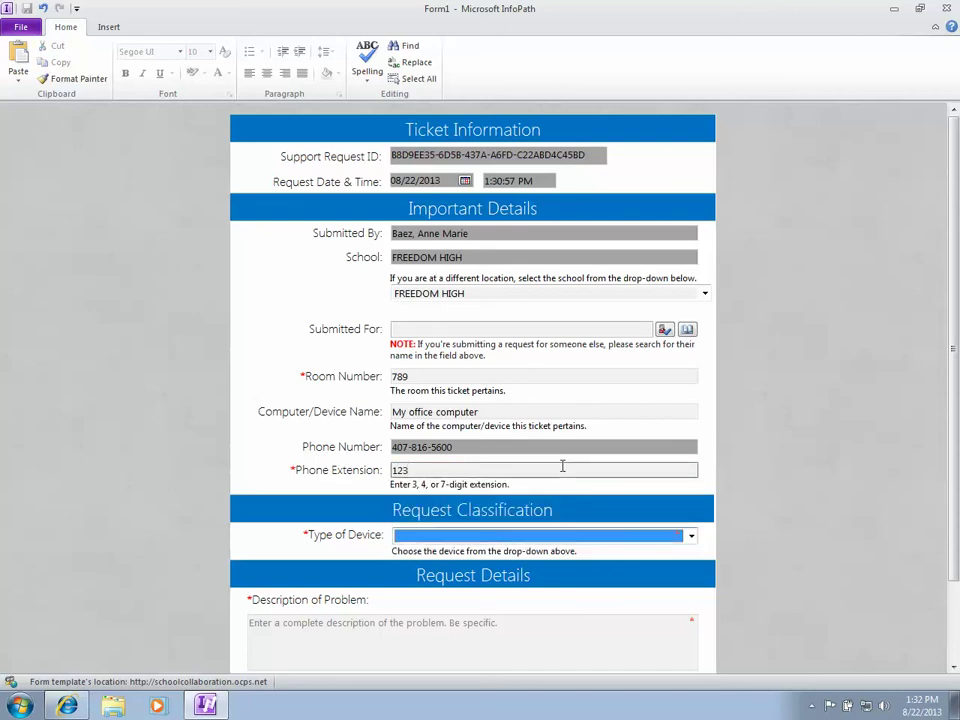
click(281, 426)
scroll(535, 427, down, 2)
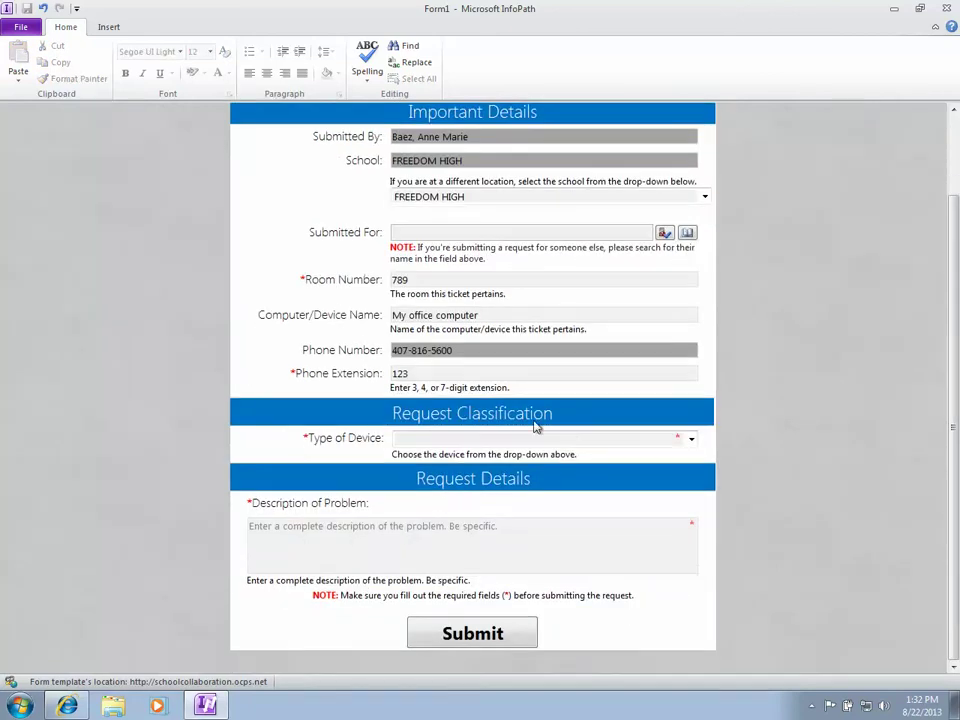
click(690, 440)
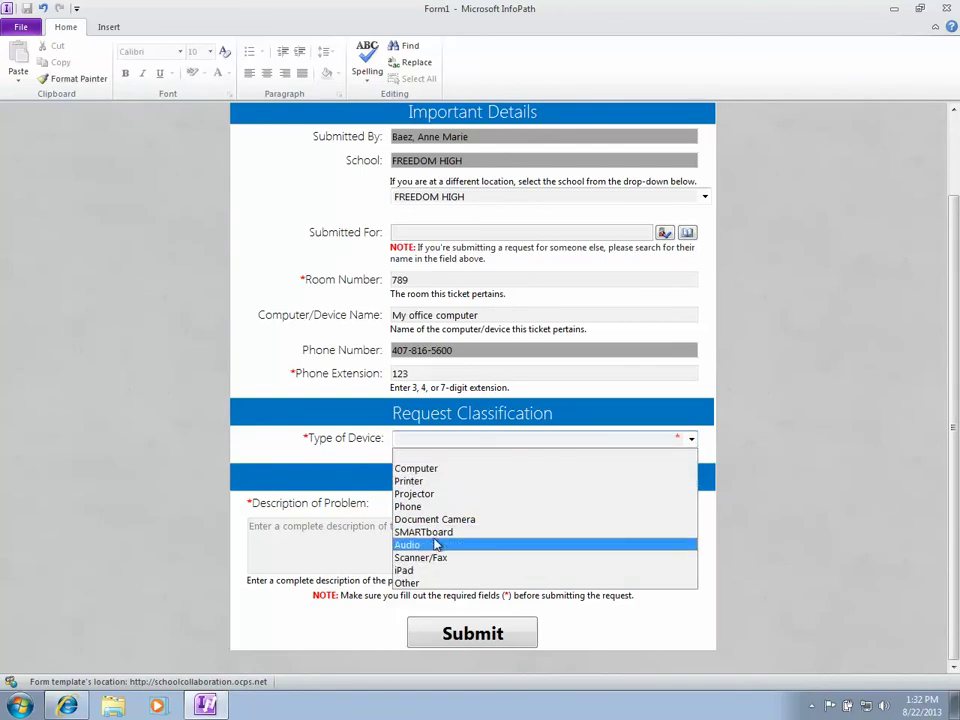
click(444, 469)
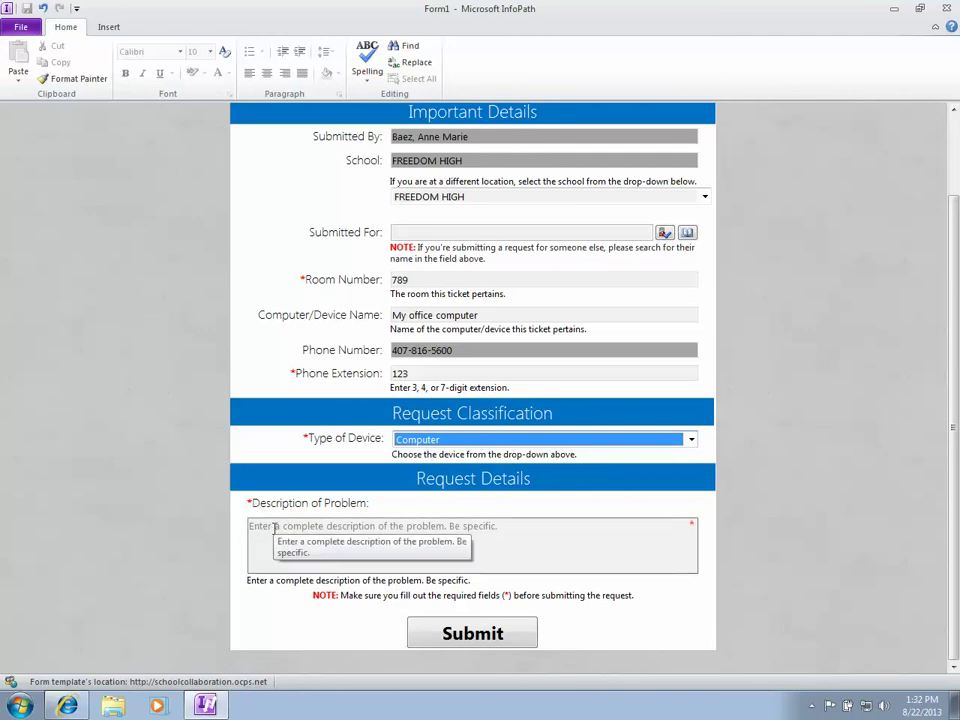
Replace the placeholder in the problem description with "Test tickets. Computer won't turn on. Test ticket."
drag(250, 527, 515, 536)
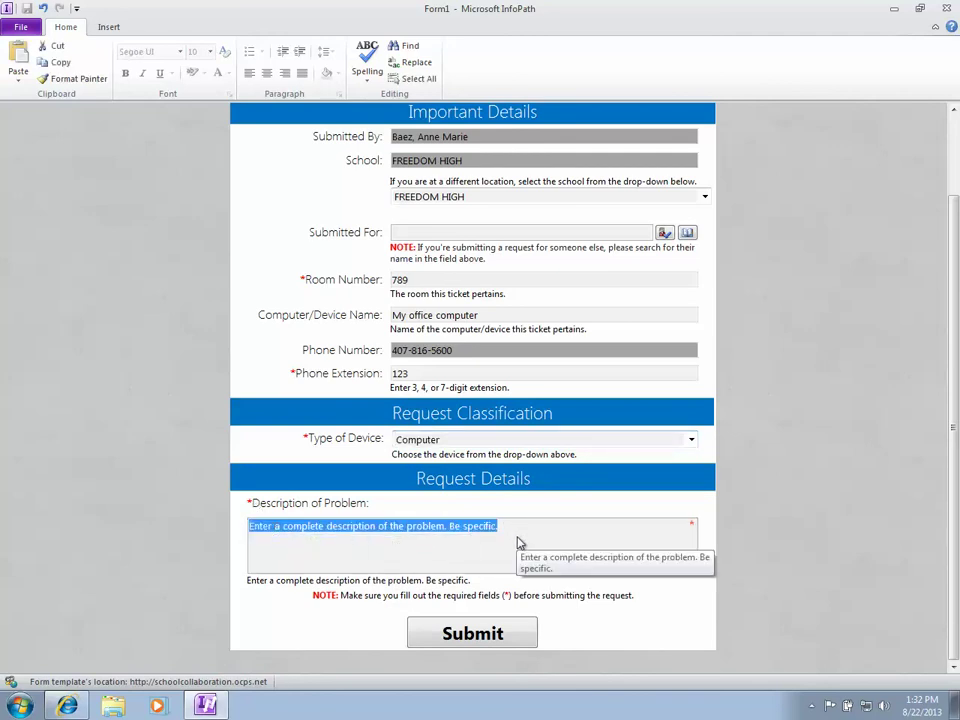
text(Test tick)
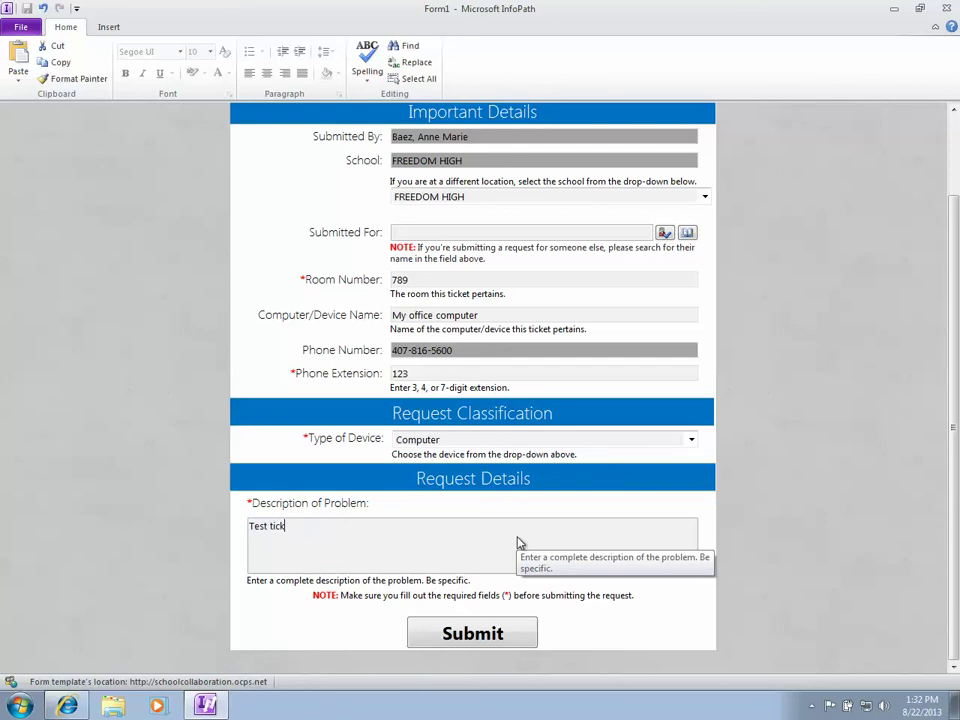
text(ets. Co)
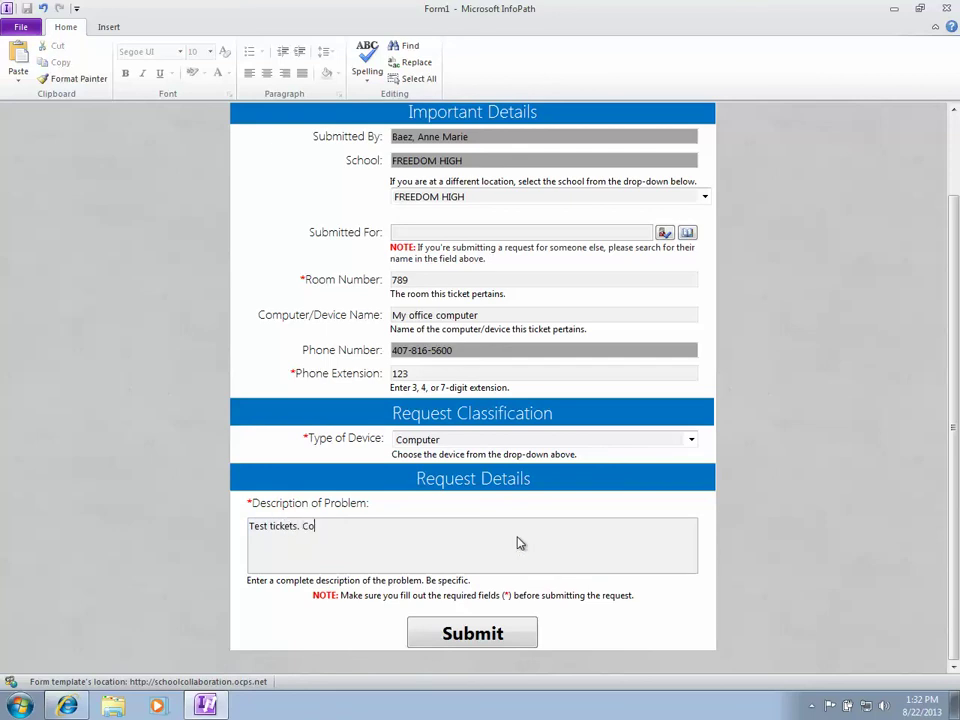
text(mputer won't turn on. Test)
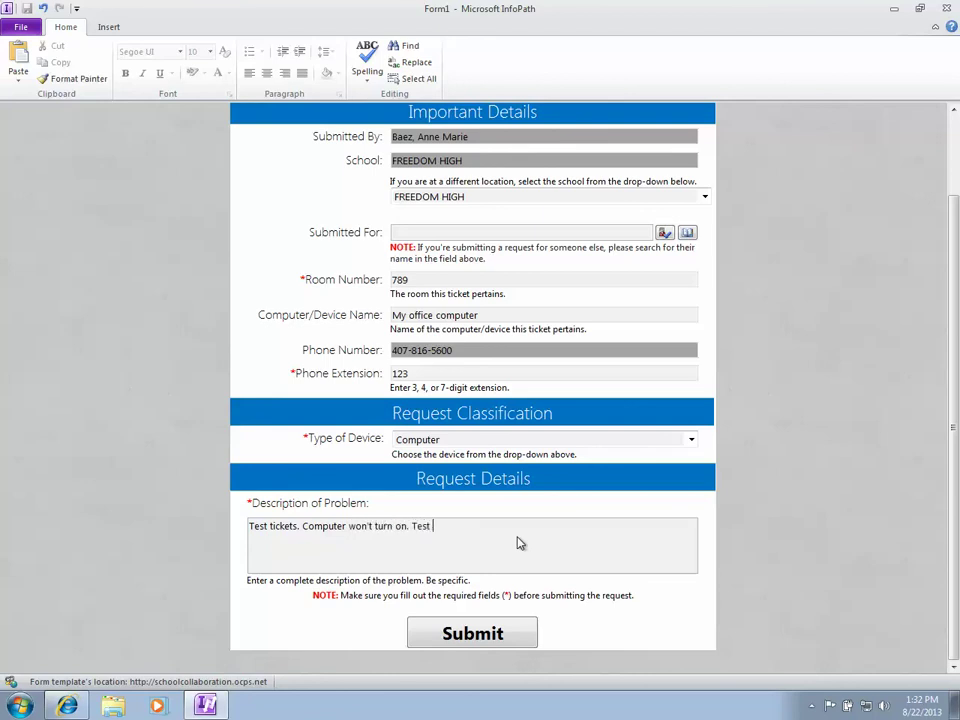
text( ticket.)
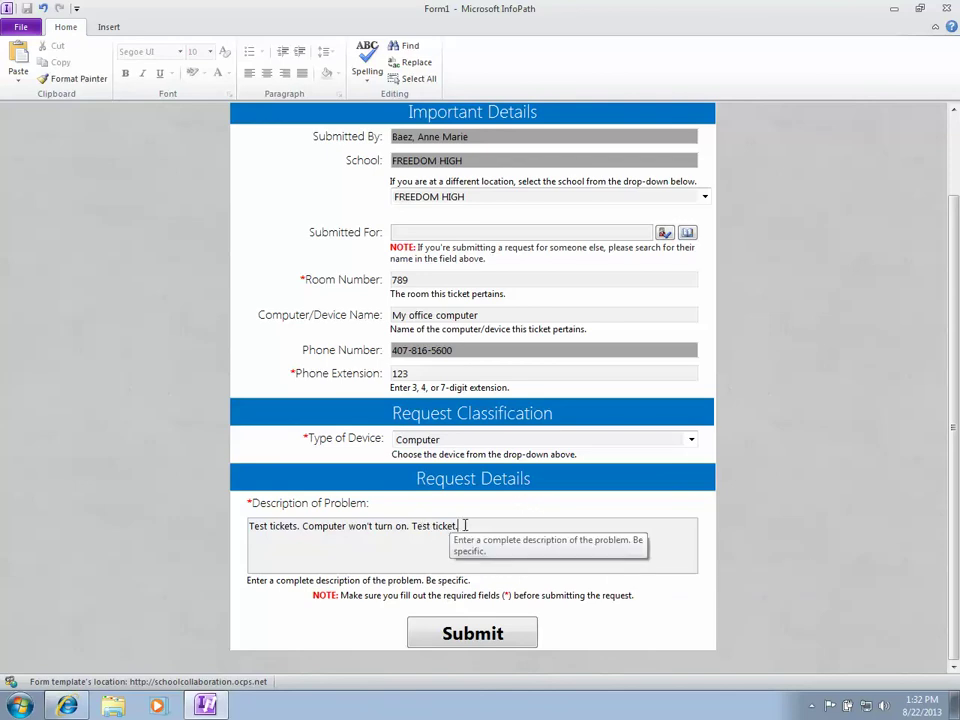
Submit the request, signing in with the account user name and password, and close the ticket status page
click(507, 636)
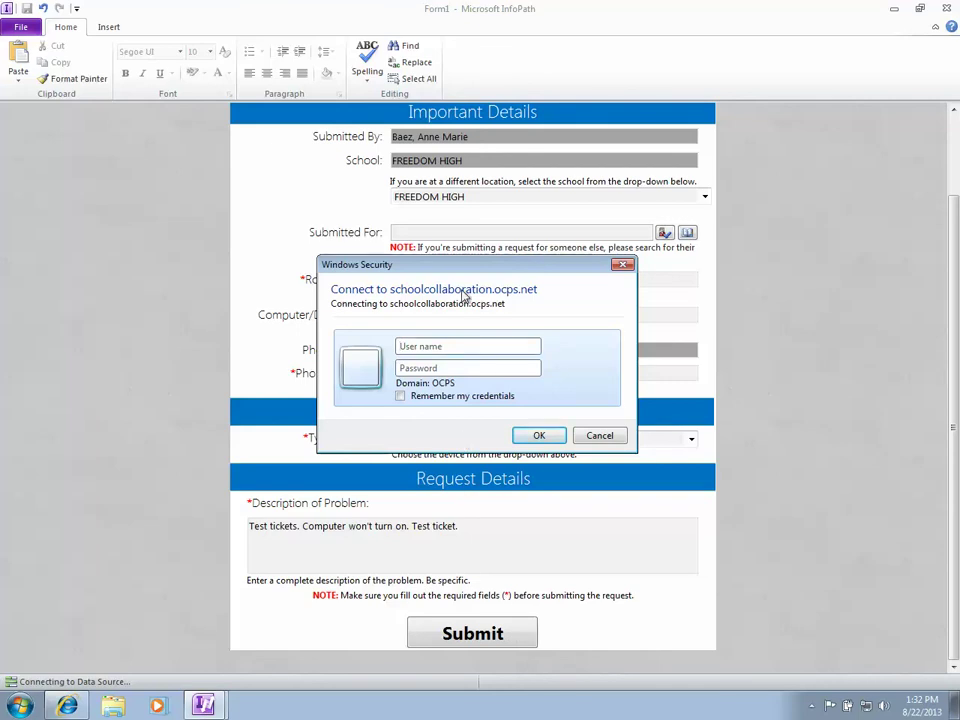
click(421, 348)
text(97404)
key(Tab)
text(**********)
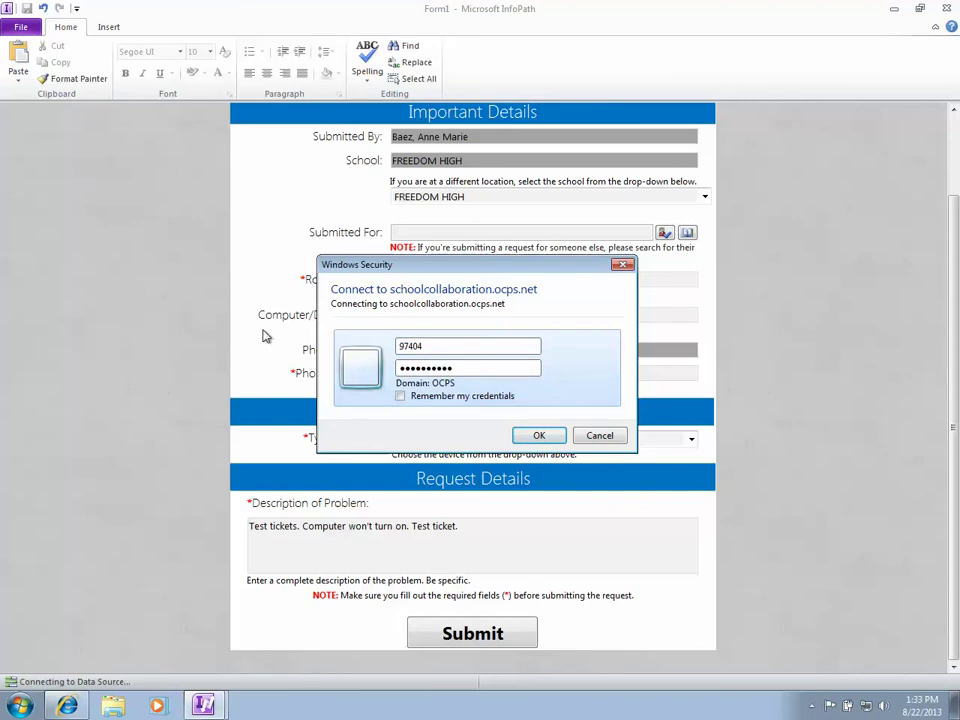
click(538, 440)
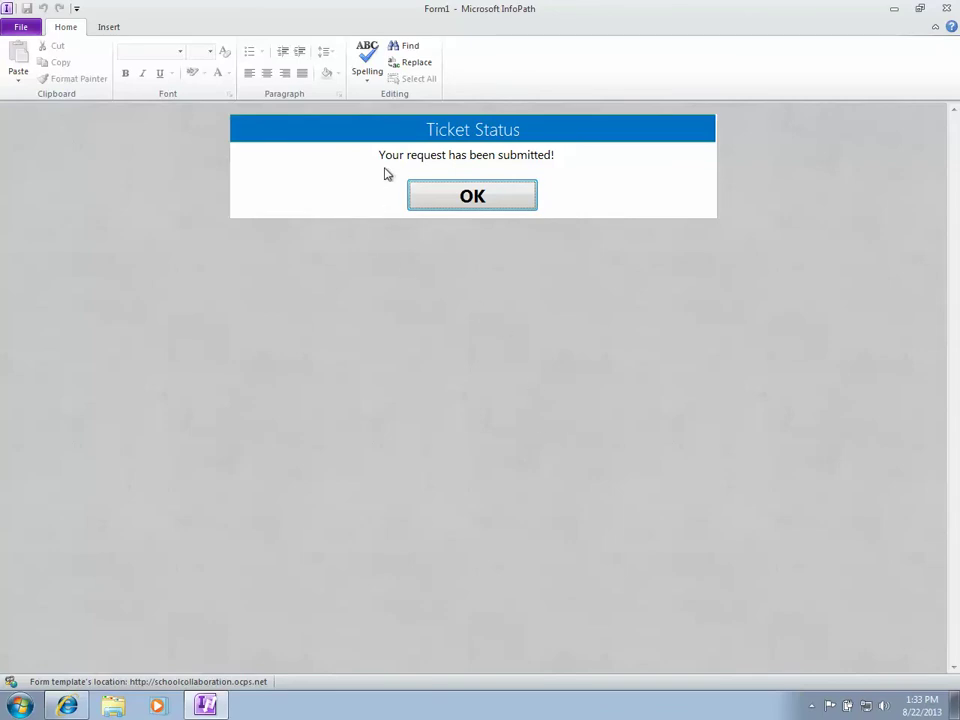
click(502, 198)
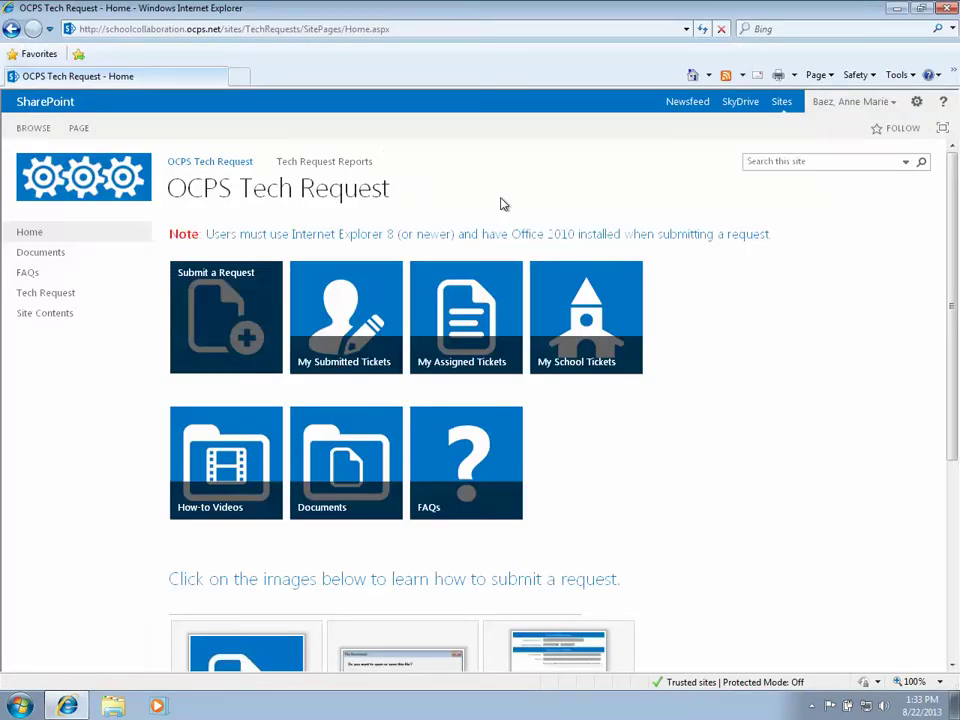